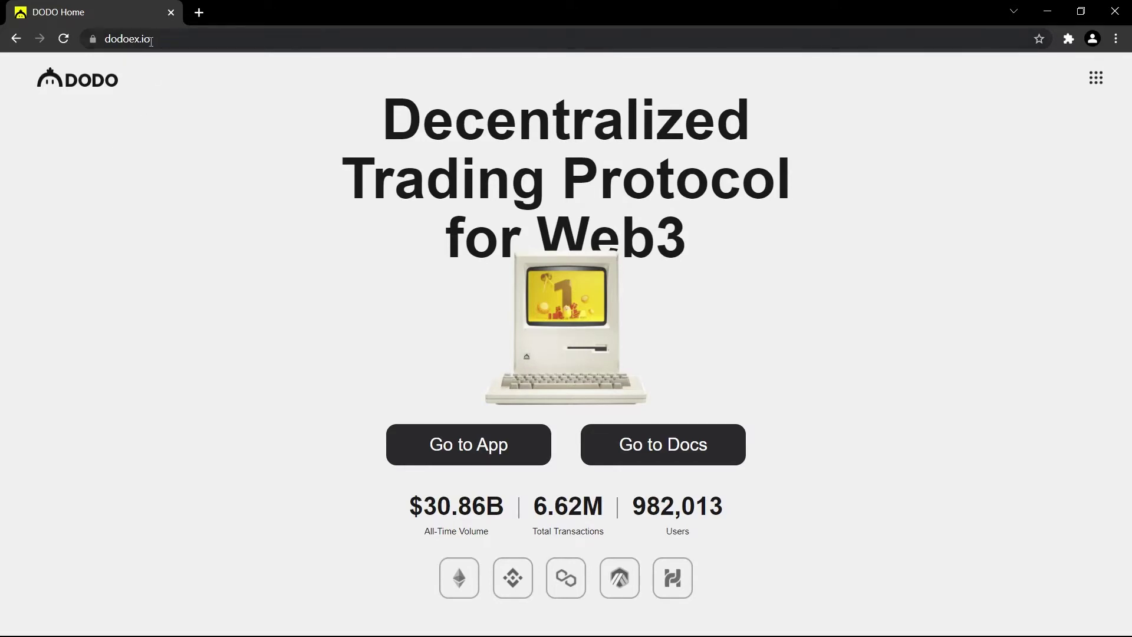
Launch the DODO Exchange app from the dodoex.io home page.
click(463, 460)
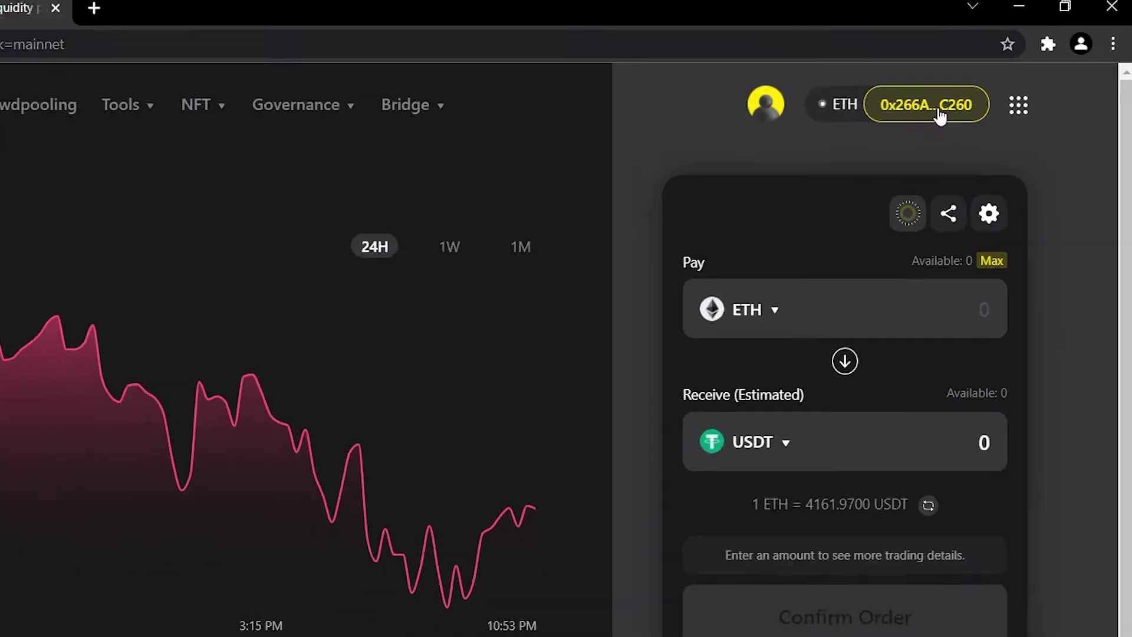
Check the connected wallet's details, now on Rinkeby with 2.998557 ETH available.
click(909, 120)
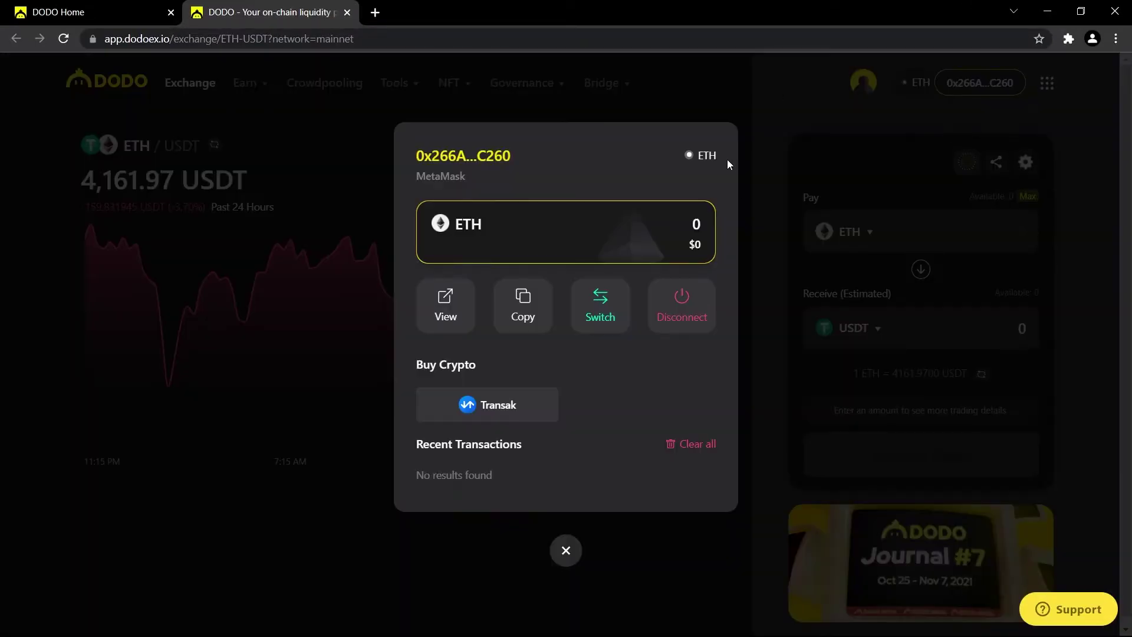
click(813, 139)
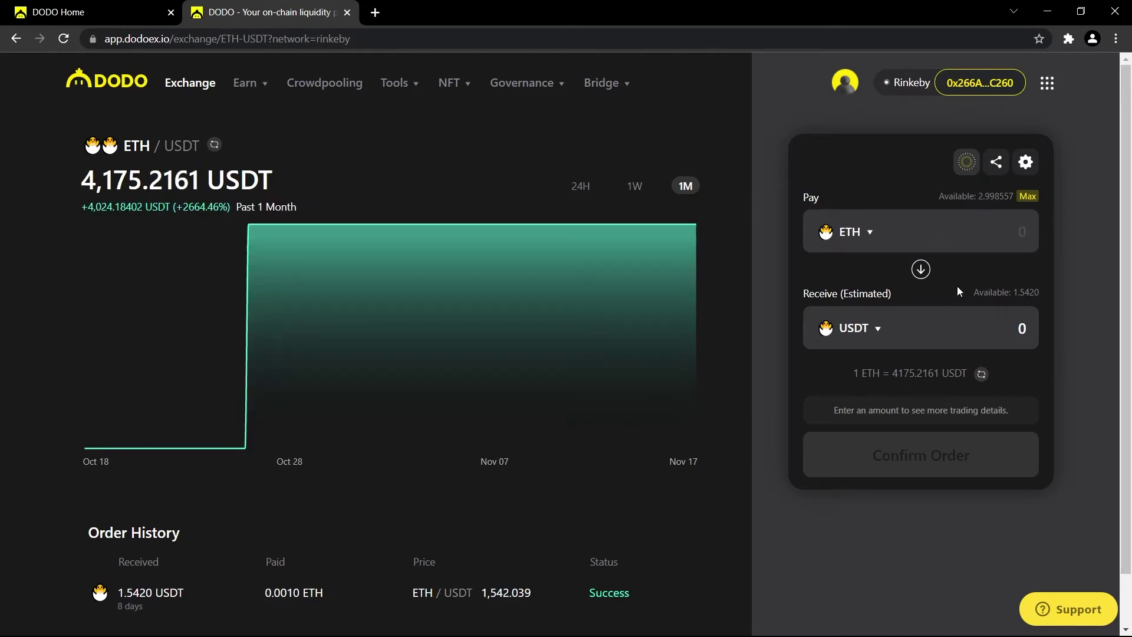
click(860, 238)
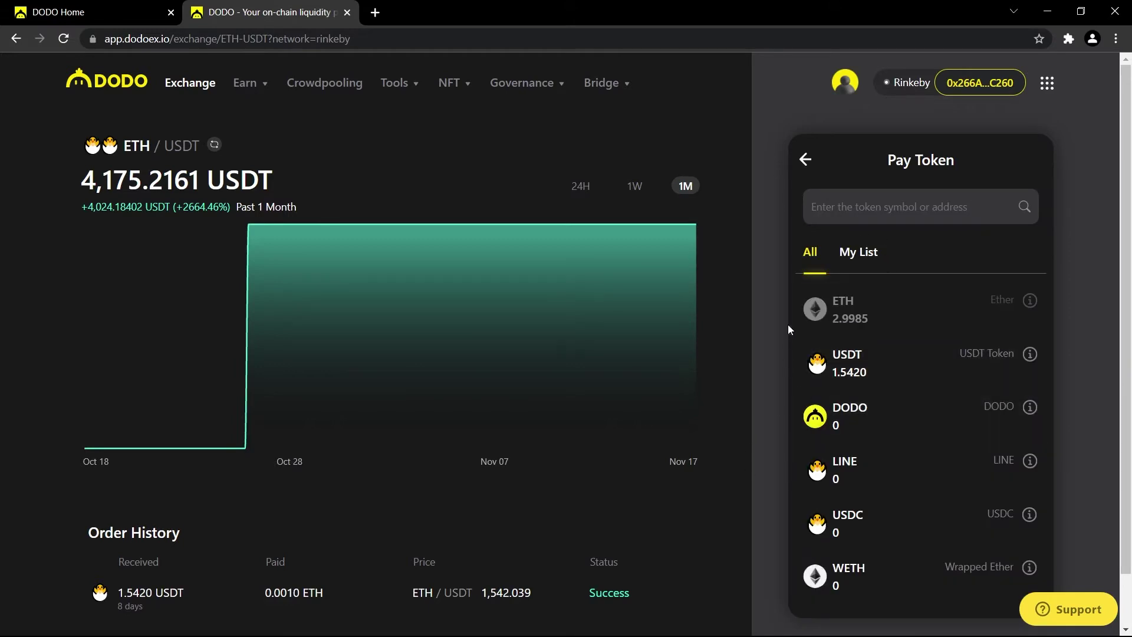
click(804, 158)
click(882, 330)
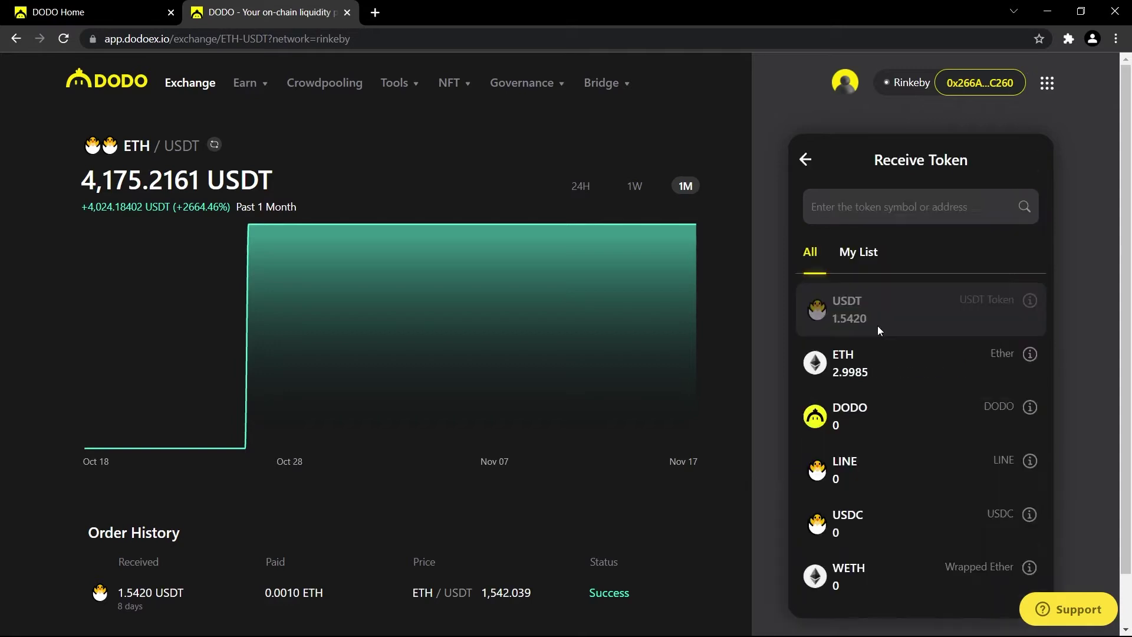
click(806, 159)
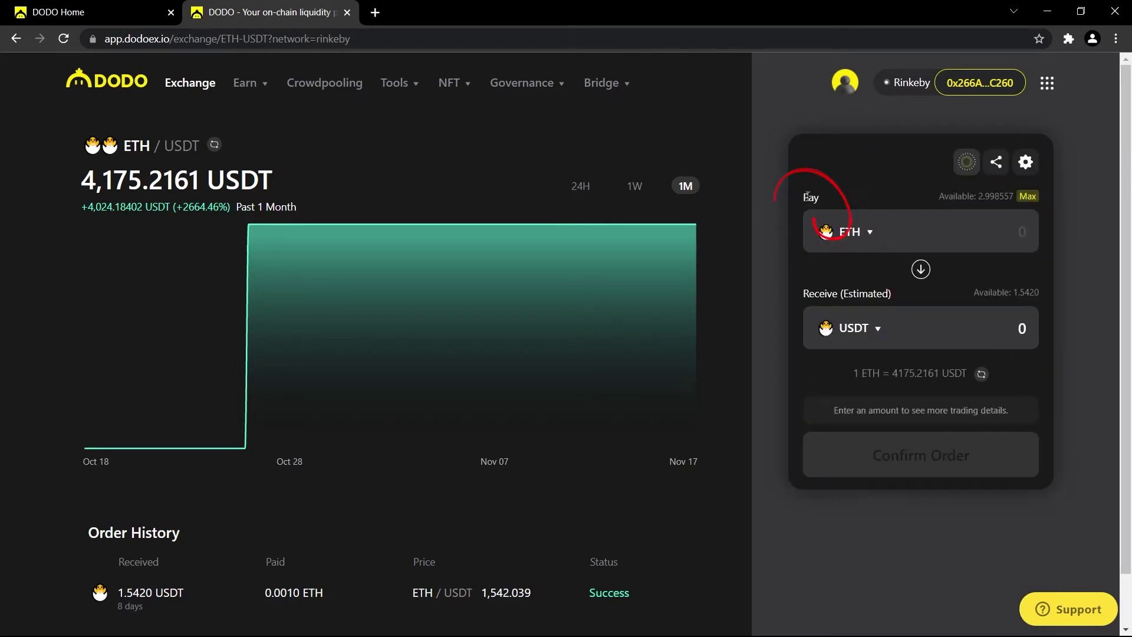
click(861, 173)
drag(799, 295, 840, 296)
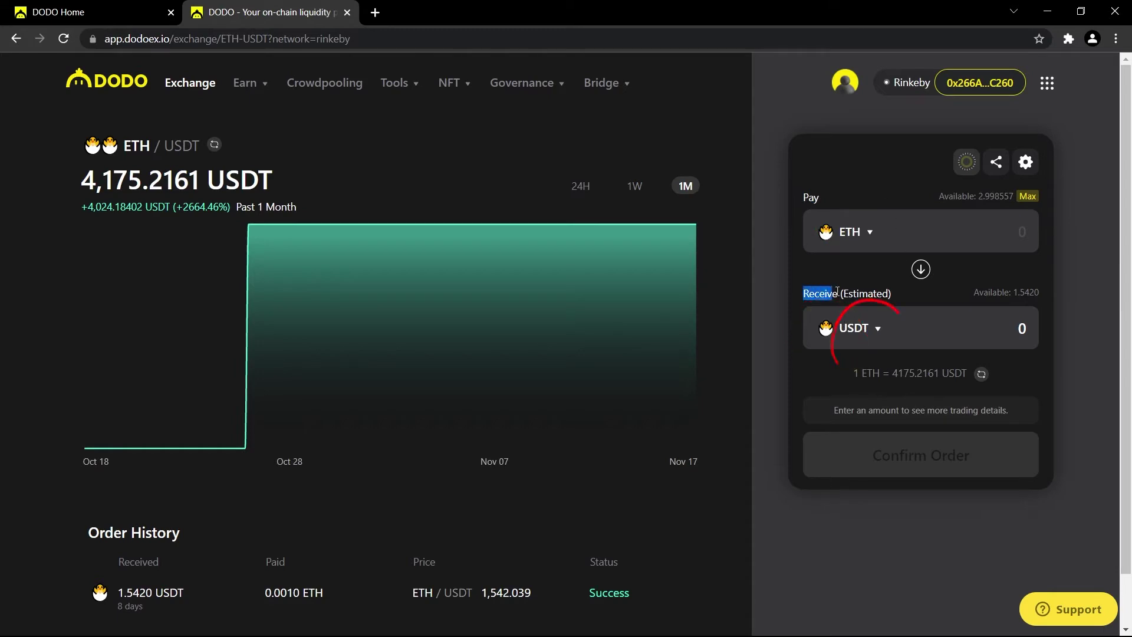
click(844, 290)
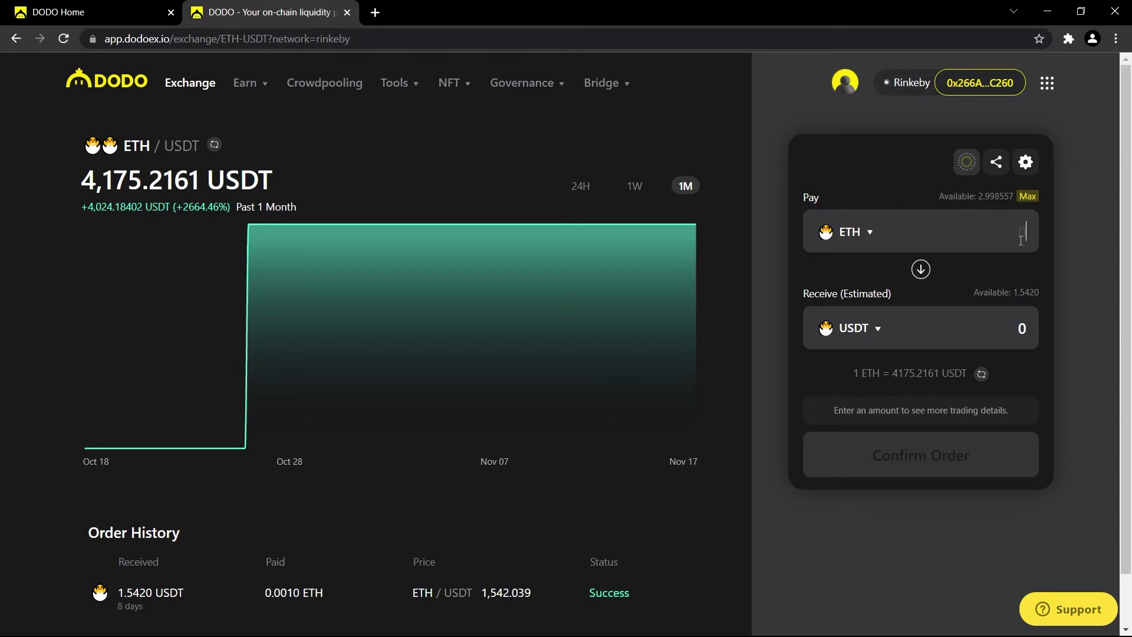
Pay the full ETH balance (about 2.8986 ETH) for 2376.4743 USDT and submit the order.
click(1028, 197)
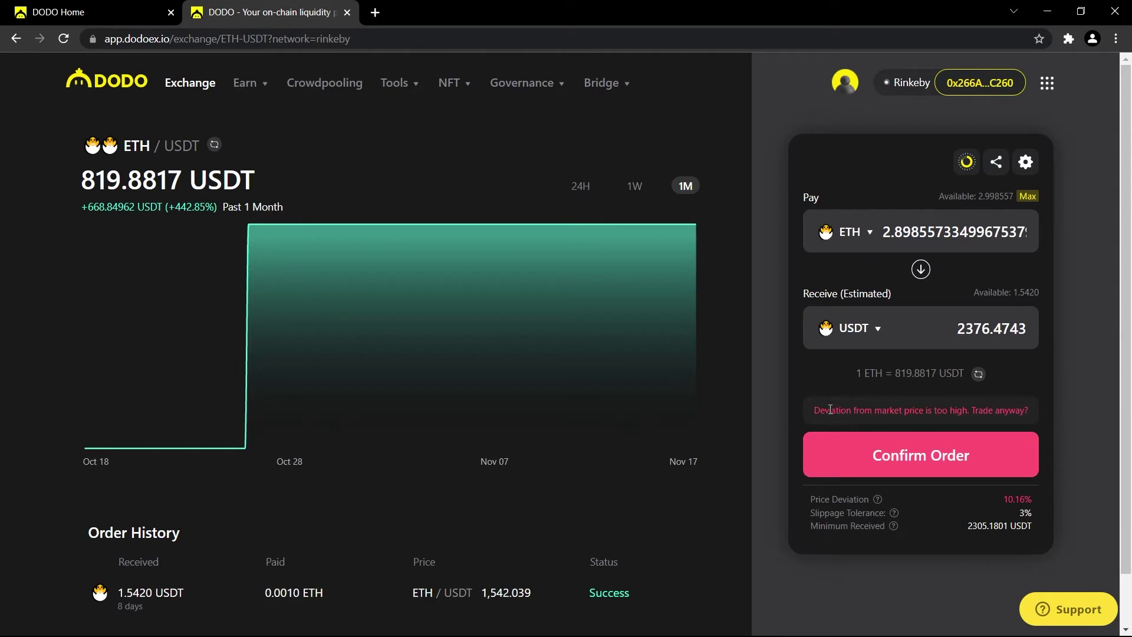
drag(829, 410, 994, 410)
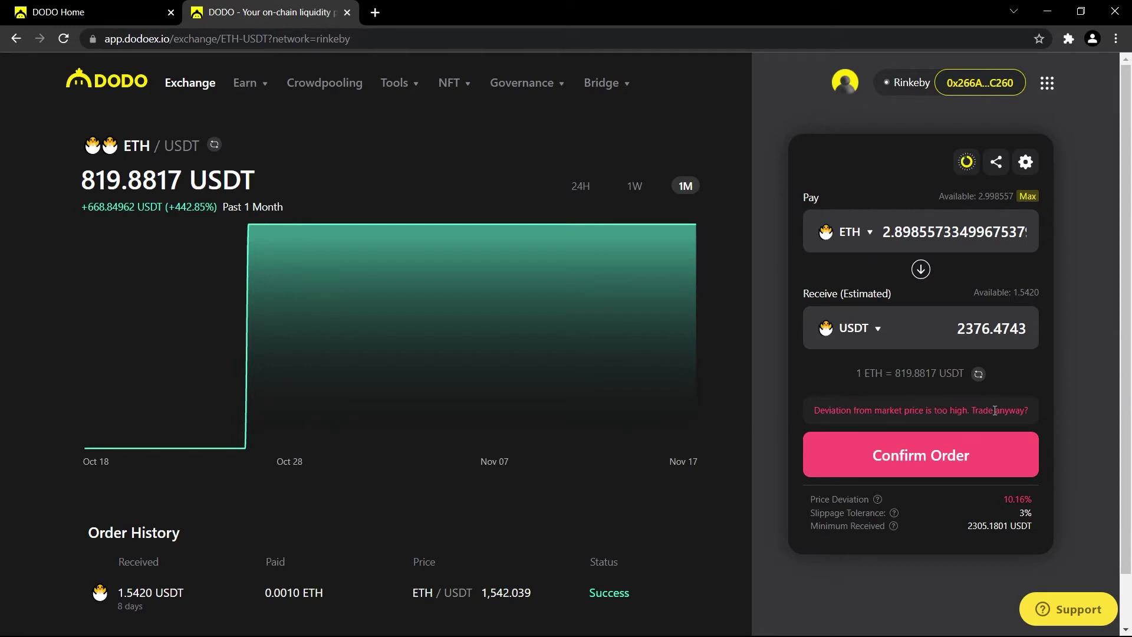
click(958, 457)
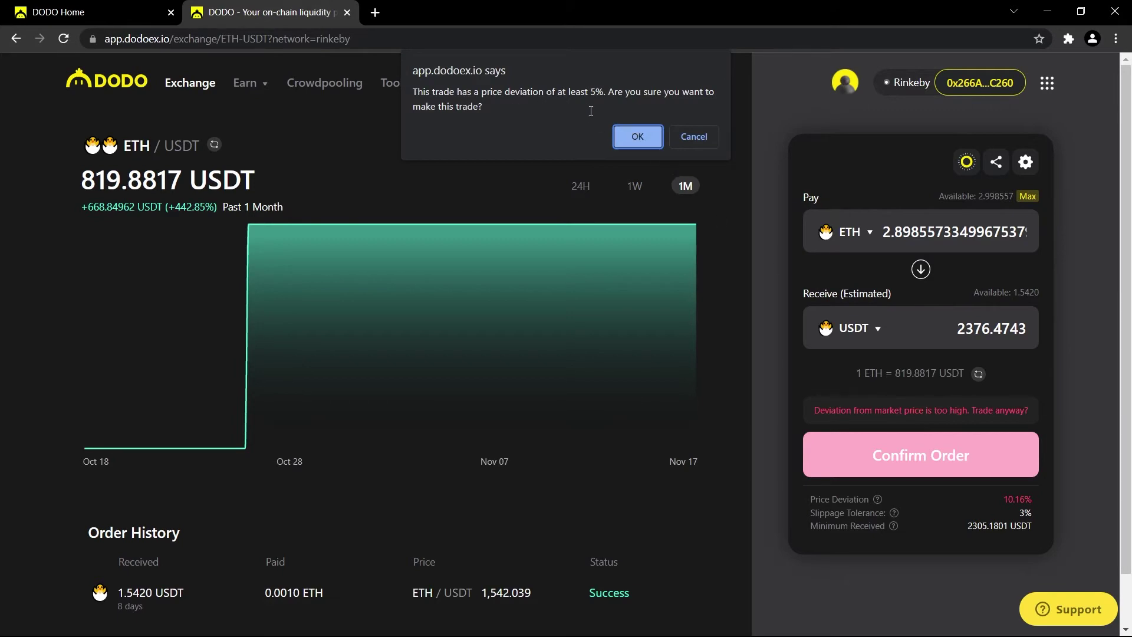
Accept the price-deviation warning, approve the swap in MetaMask, and dismiss the Swap Submitted notice.
click(633, 139)
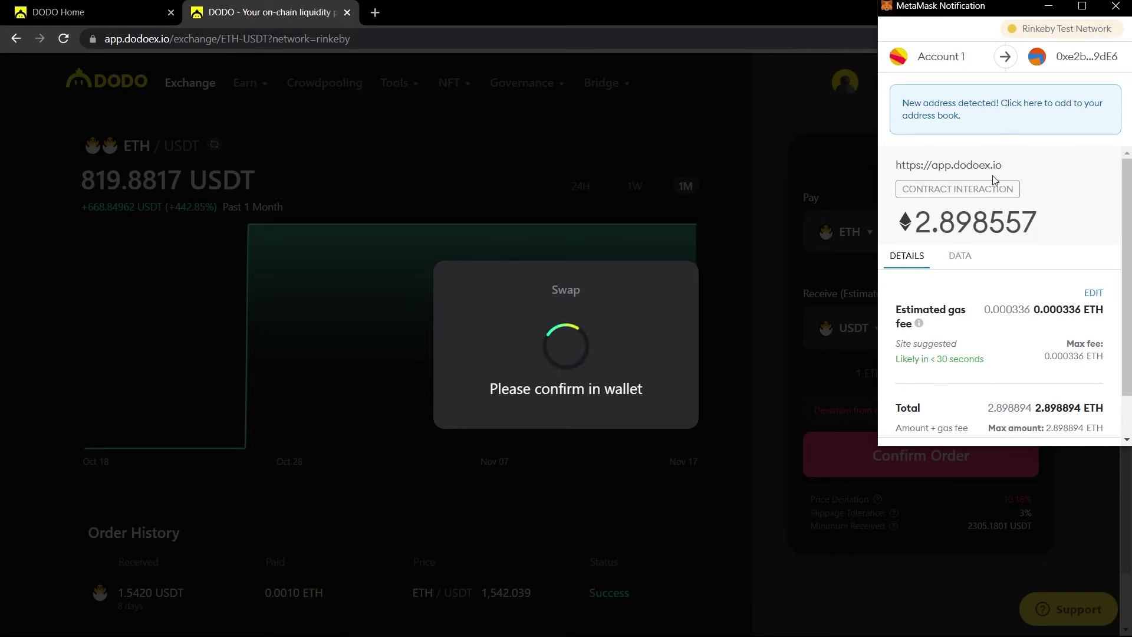
scroll(1013, 259, down, 1)
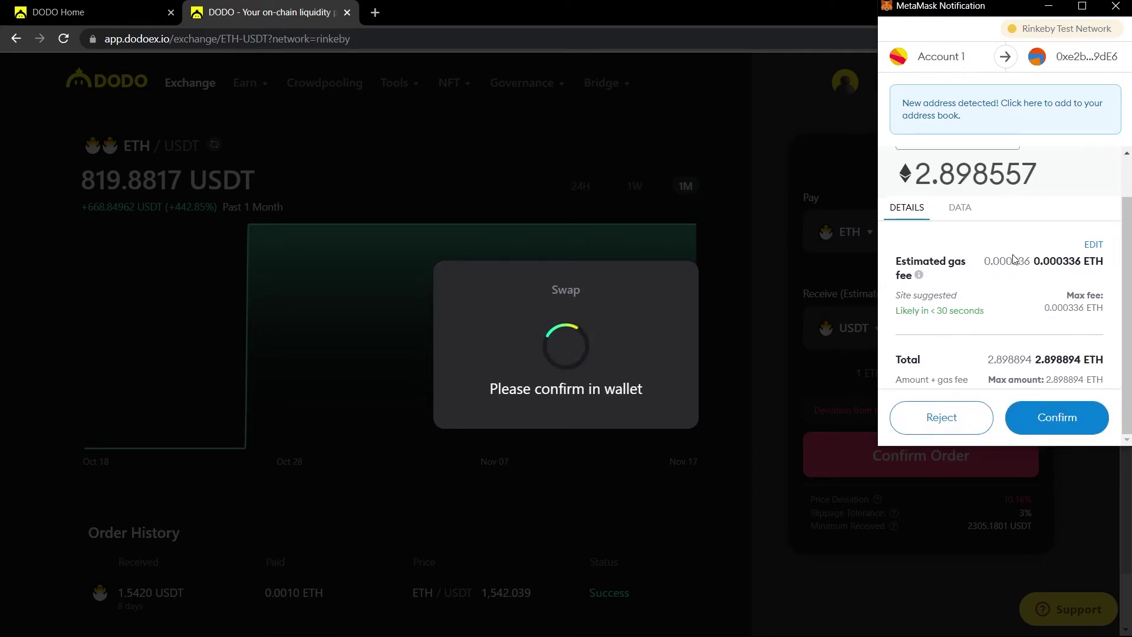
click(1048, 417)
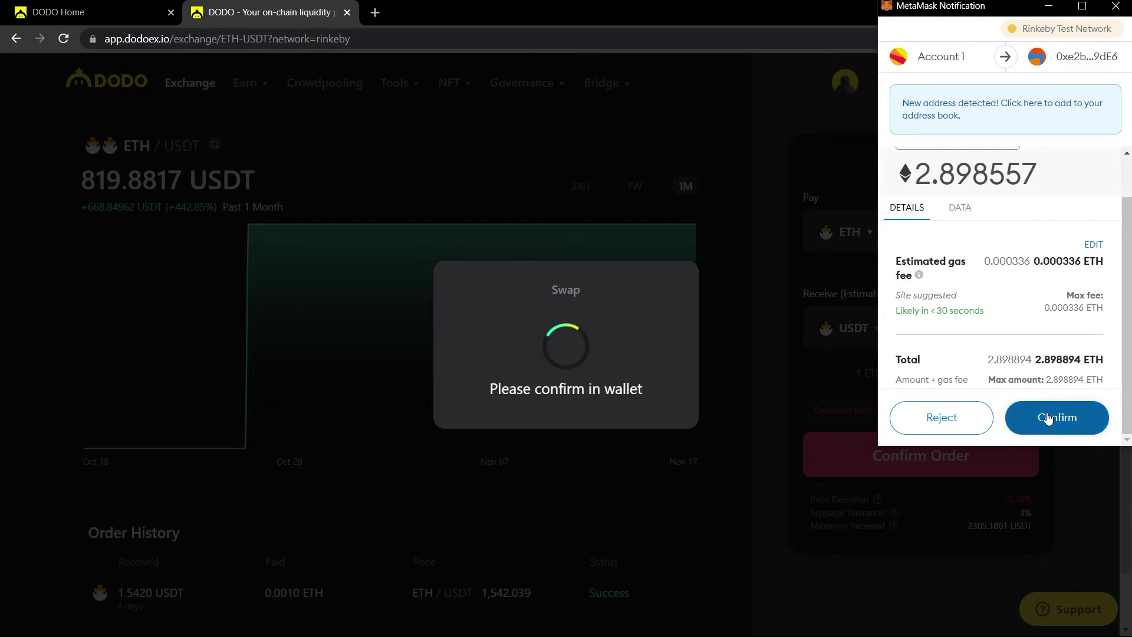
click(1048, 417)
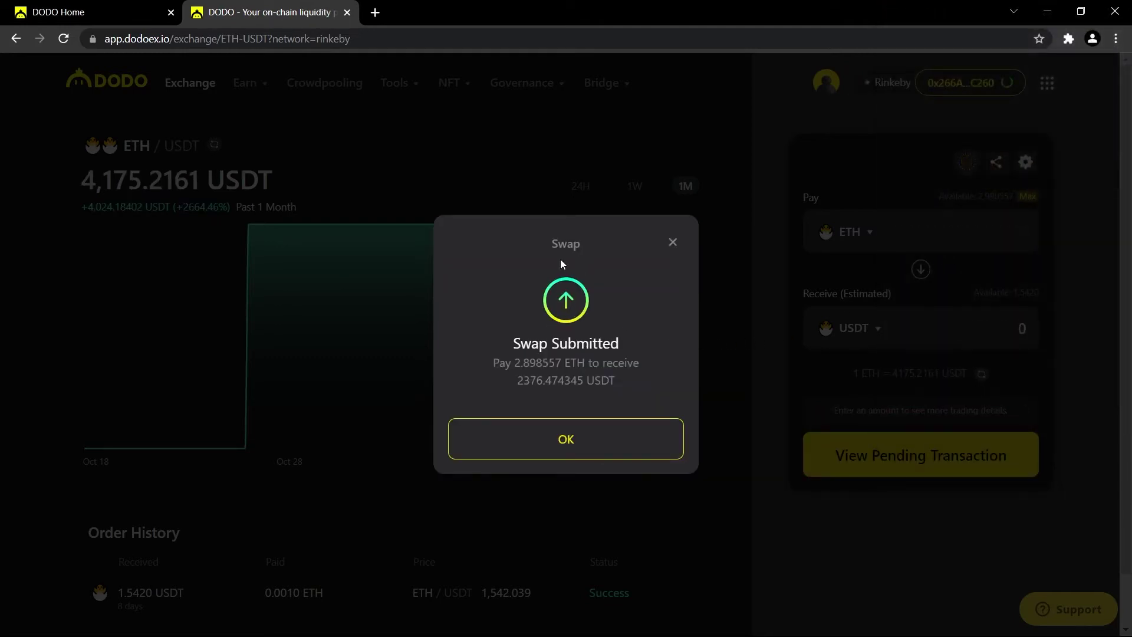
drag(552, 244, 573, 244)
click(591, 454)
Verify the order history shows 2,376.4743 USDT received as Success, then bring up trade settings.
scroll(351, 548, down, 1)
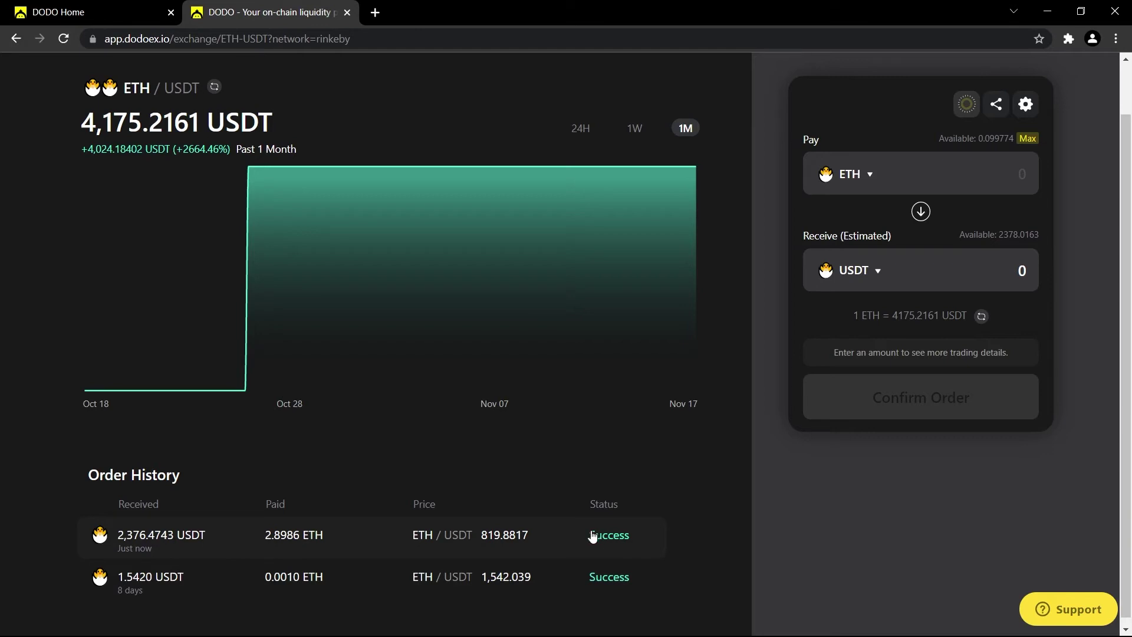
scroll(1071, 273, up, 1)
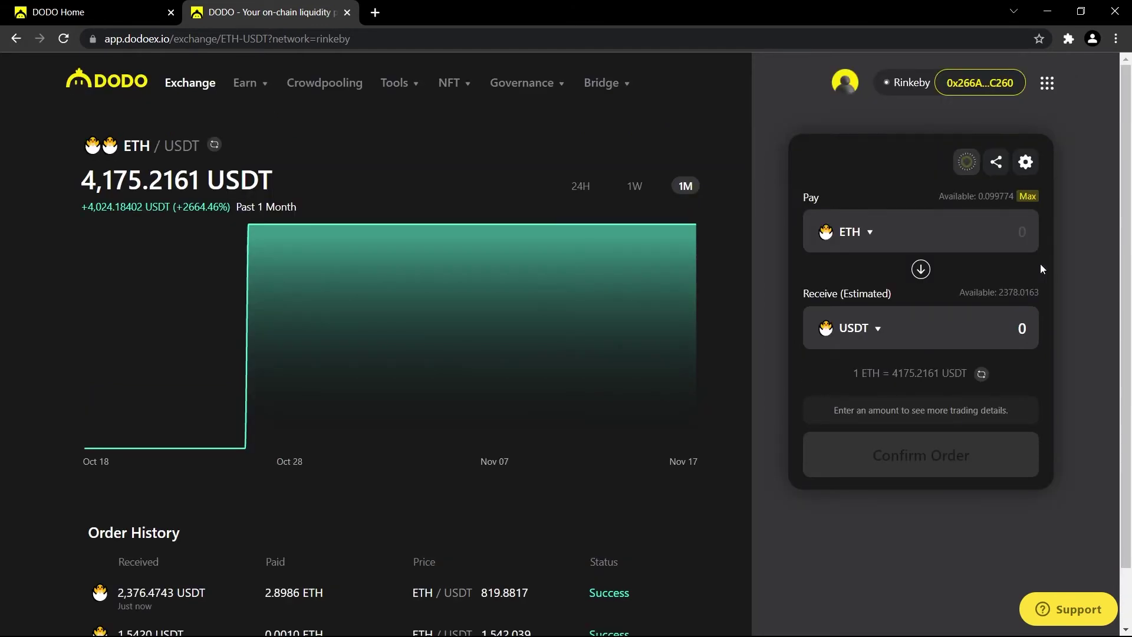
click(1036, 169)
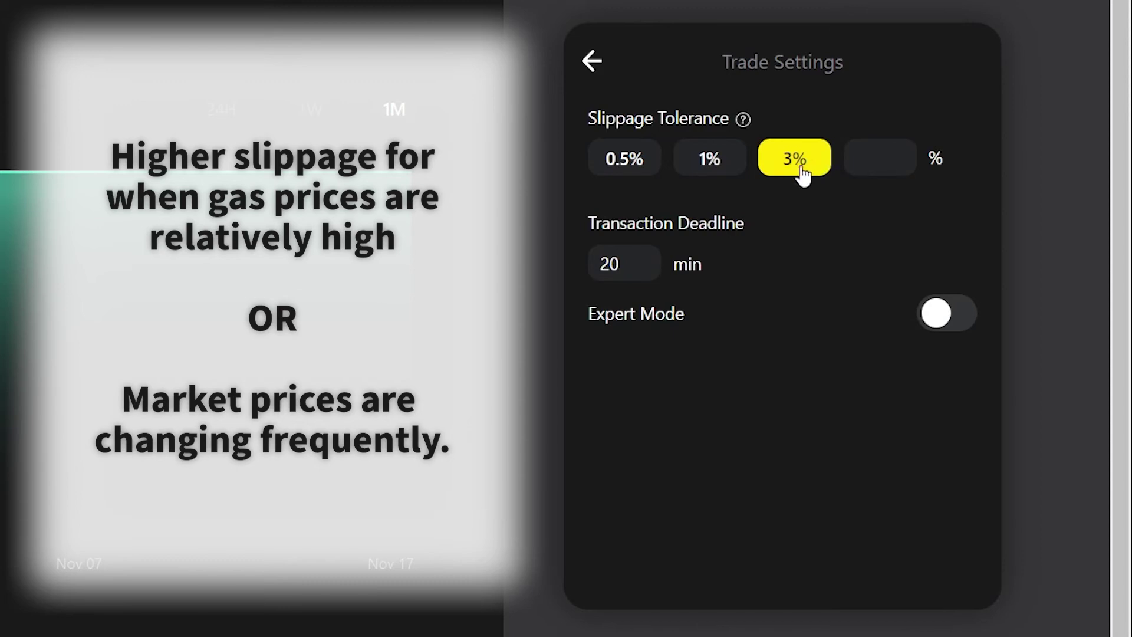
Enter a custom 10% slippage tolerance and clear the Transaction Deadline field.
click(880, 157)
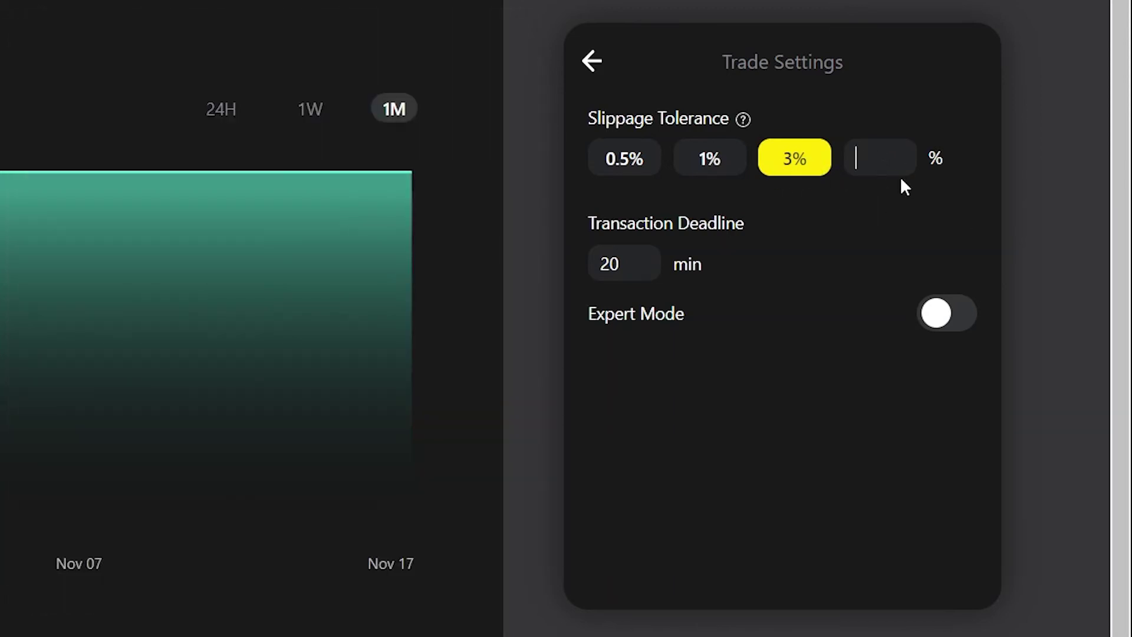
text(10)
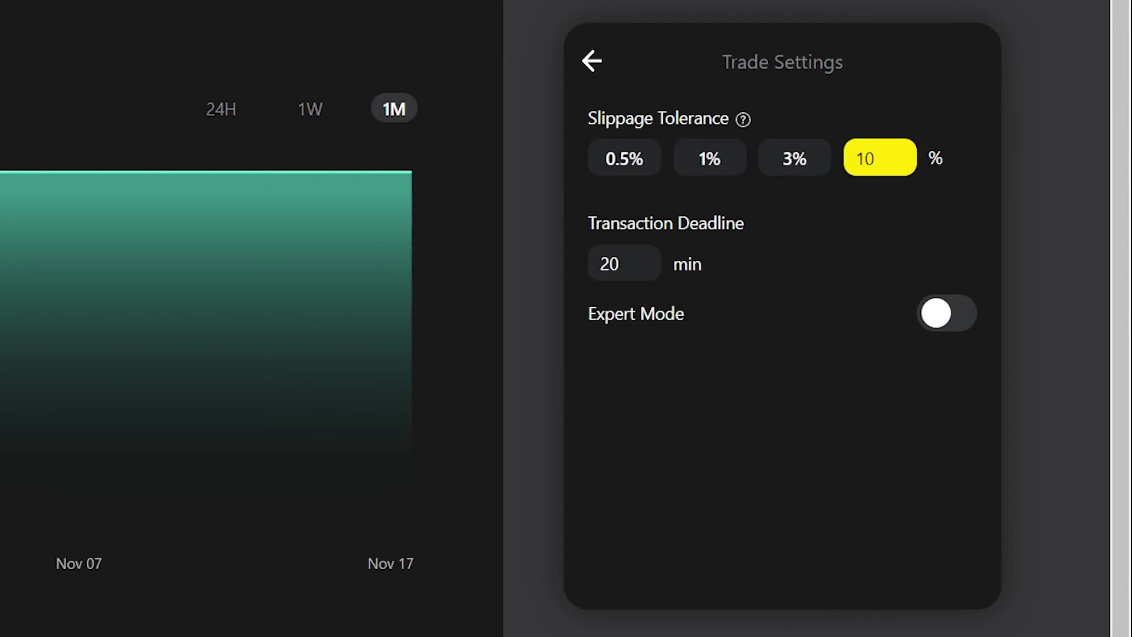
key(Tab)
key(BackSpace)
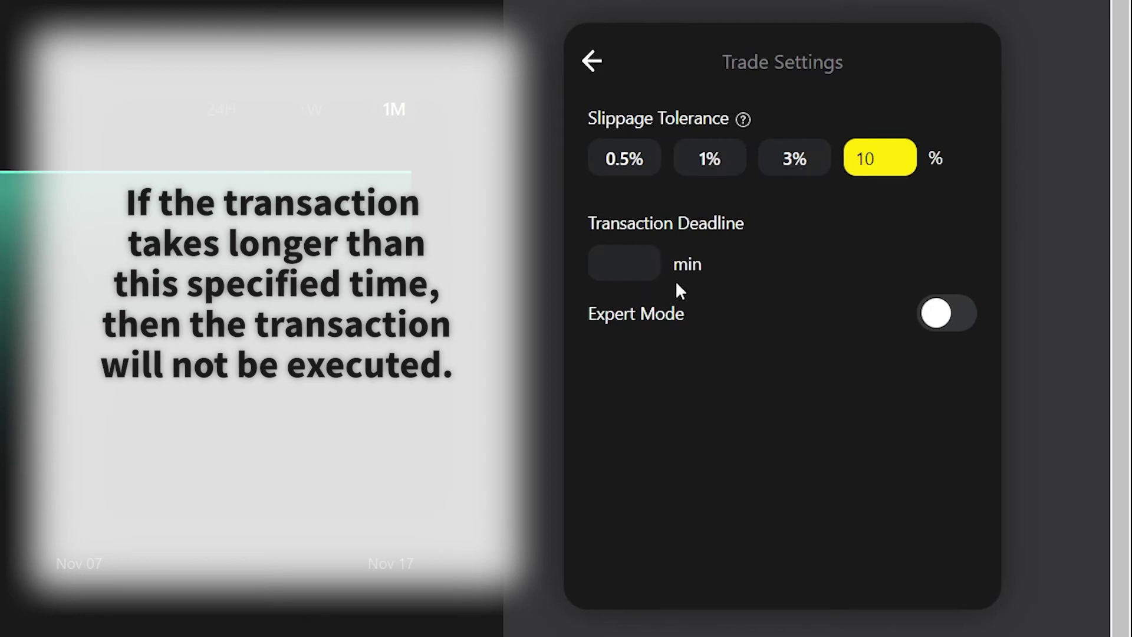
Set the transaction deadline back to 20 minutes, keeping slippage at 10%.
click(643, 266)
text(20)
click(788, 256)
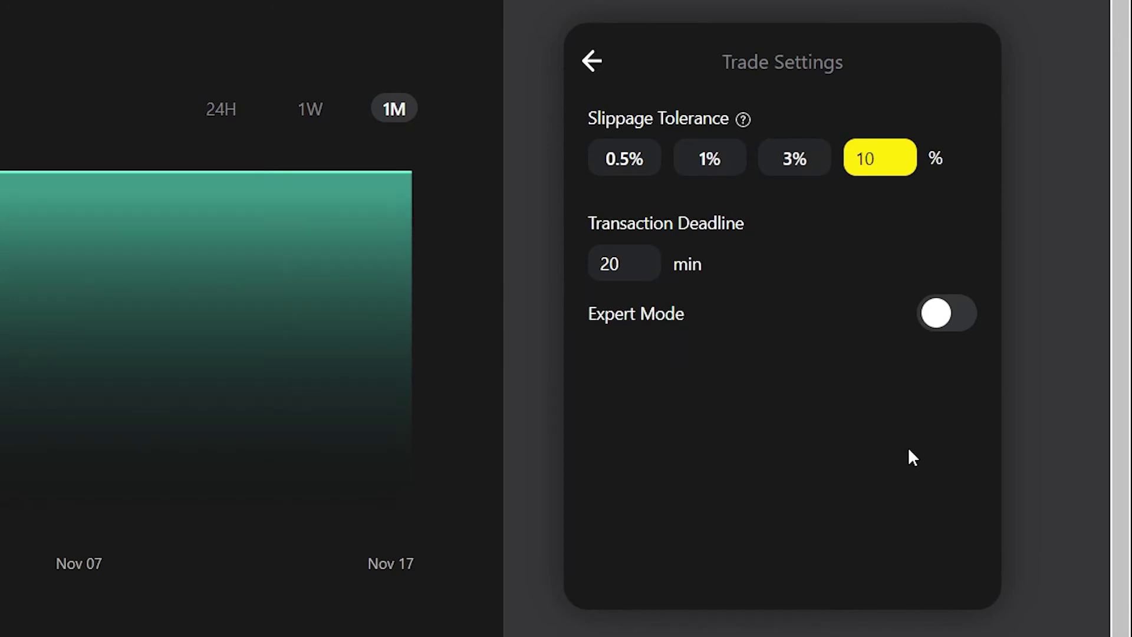
drag(678, 314, 588, 315)
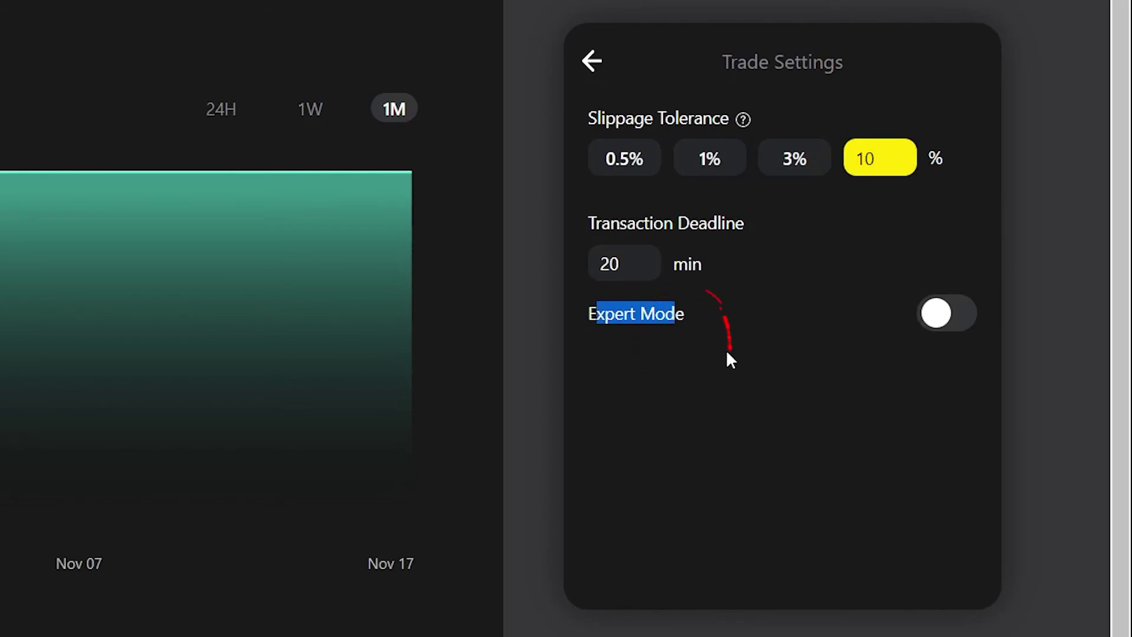
click(775, 356)
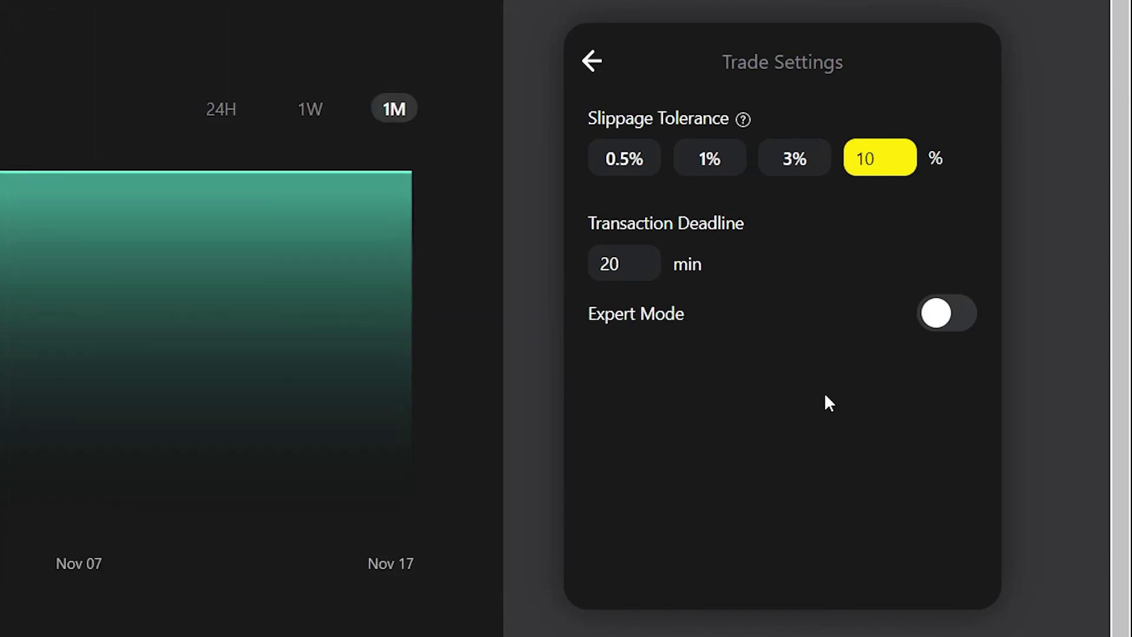
Enable Expert Mode after agreeing to the terms, then return to the swap form.
click(959, 313)
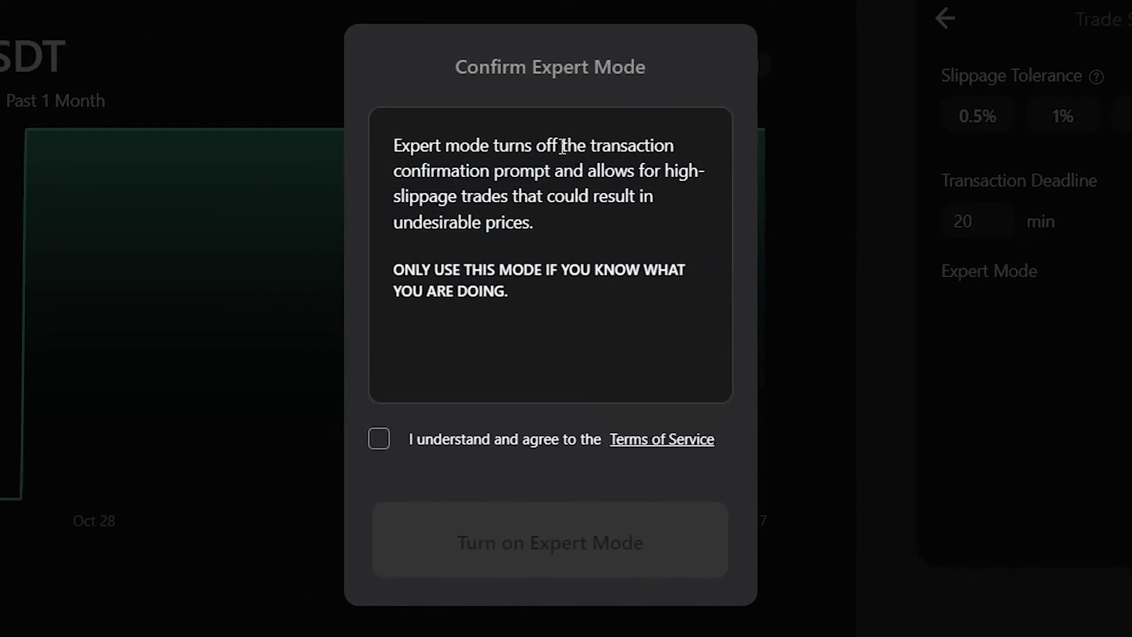
click(378, 440)
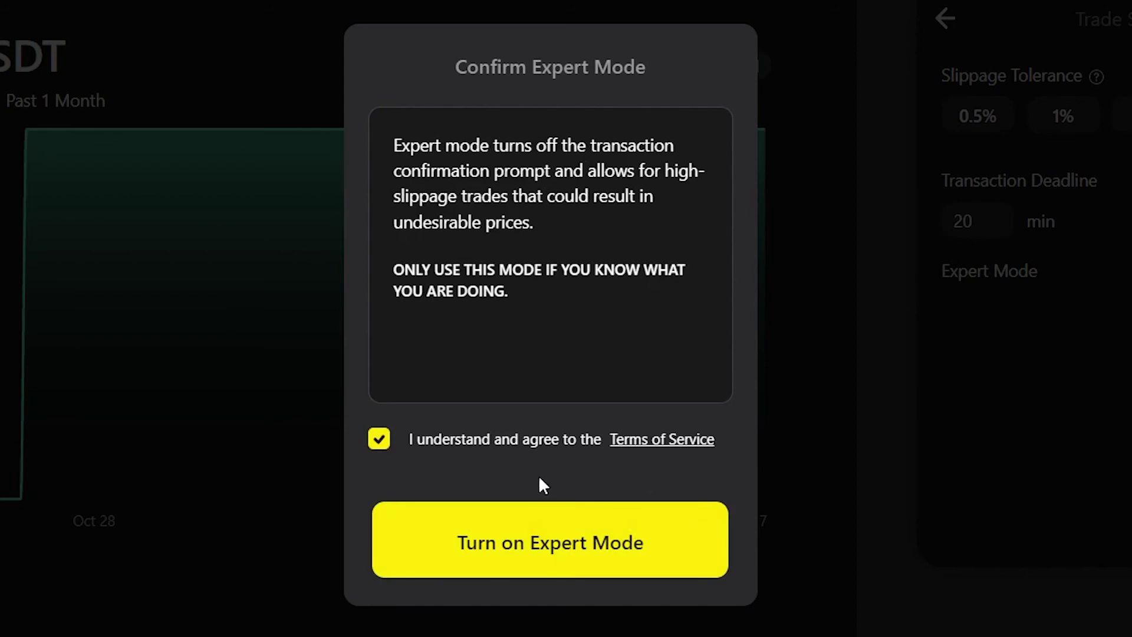
click(556, 544)
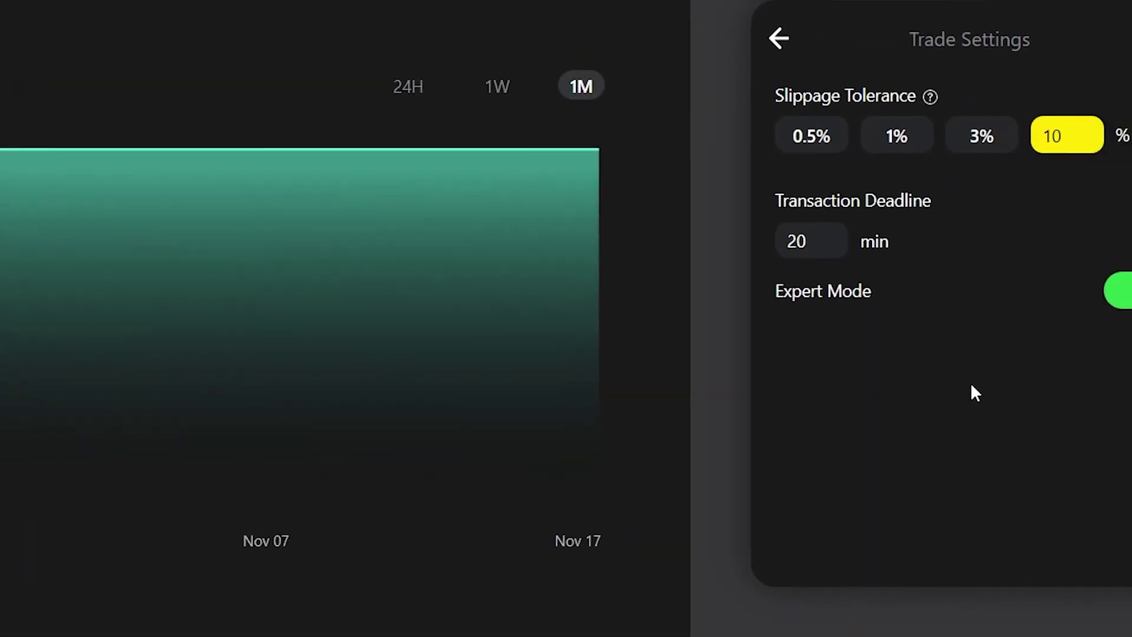
click(779, 38)
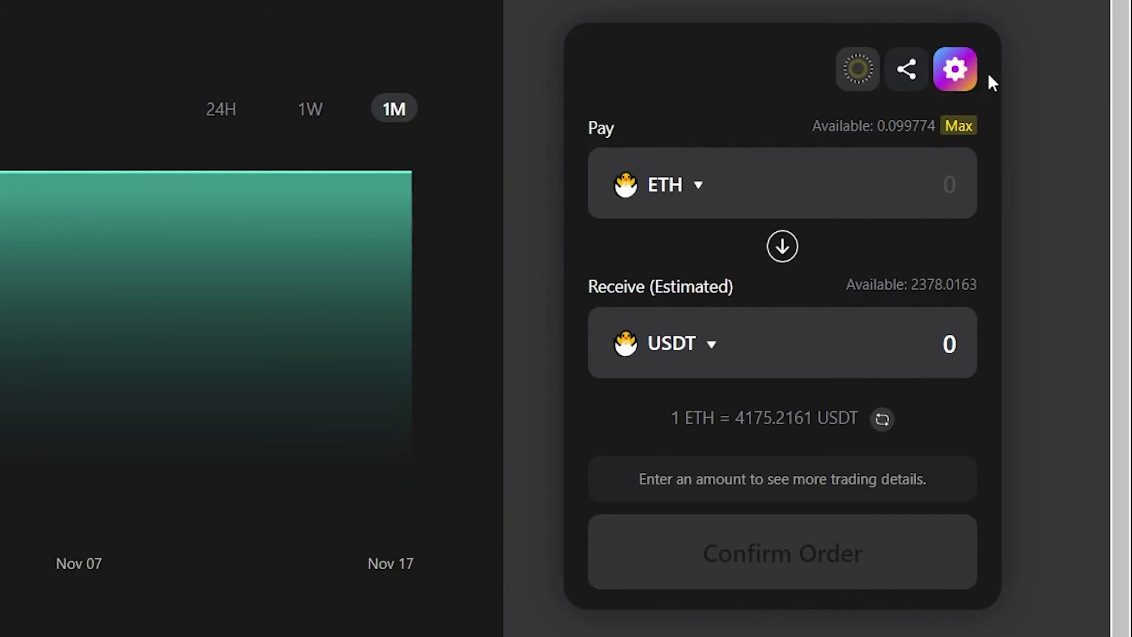